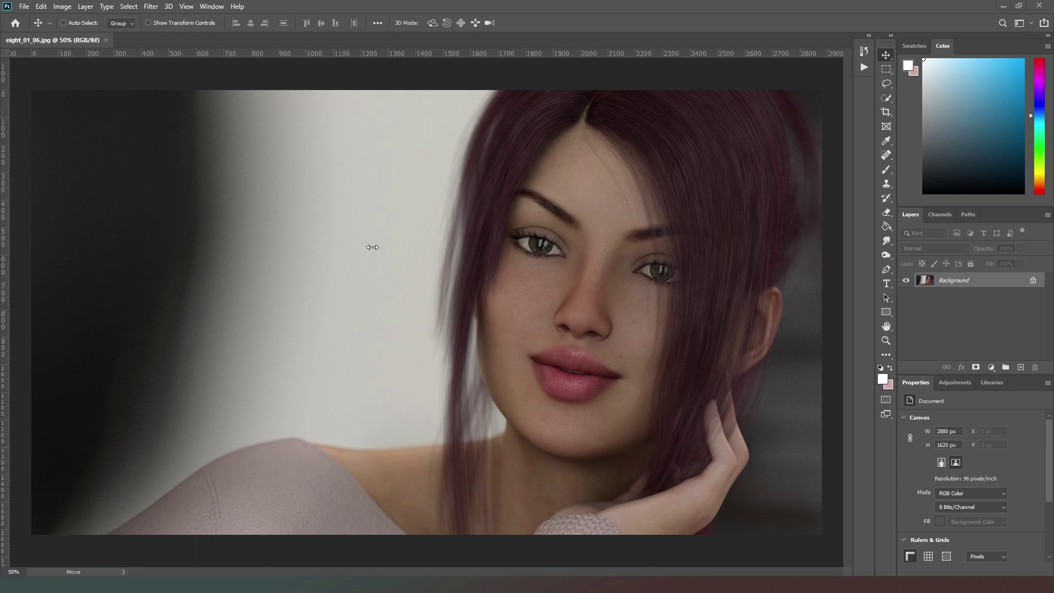
- Choose the Healing Brush, add a new empty layer above the portrait, and set the brush to sample all layers
{"action": "left_click", "coordinate": [884, 158]}
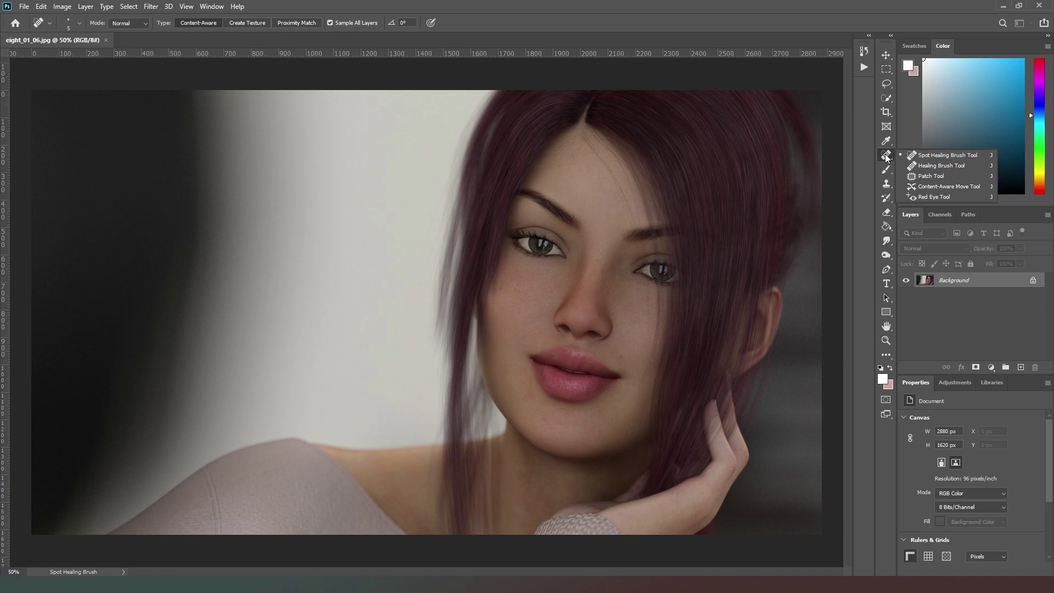
{"action": "left_click", "coordinate": [950, 166]}
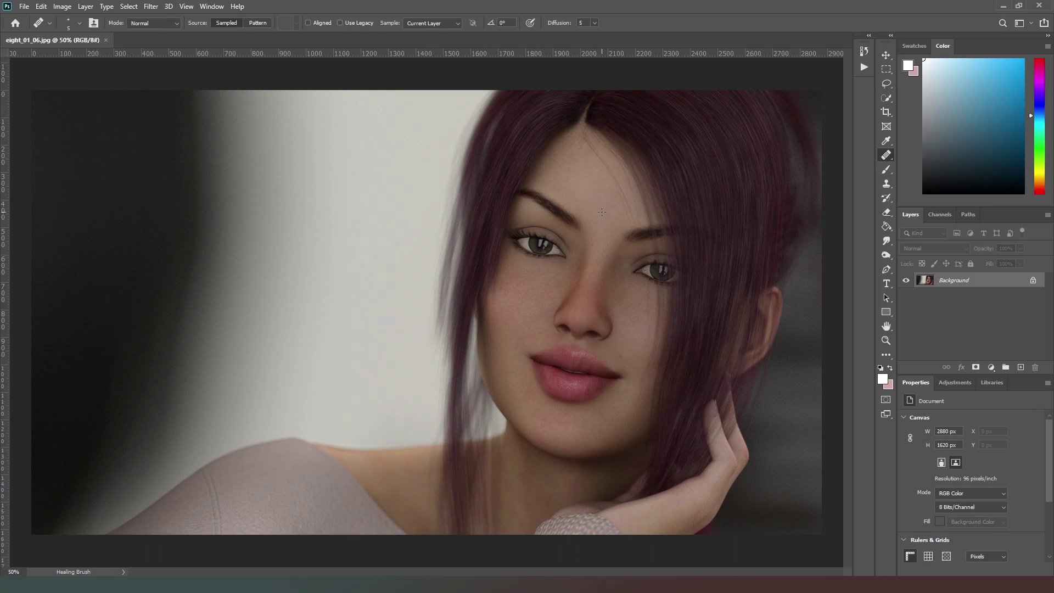
{"action": "key", "text": "ctrl+plus"}
{"action": "key", "text": "ctrl+plus"}
{"action": "key", "text": "ctrl+plus"}
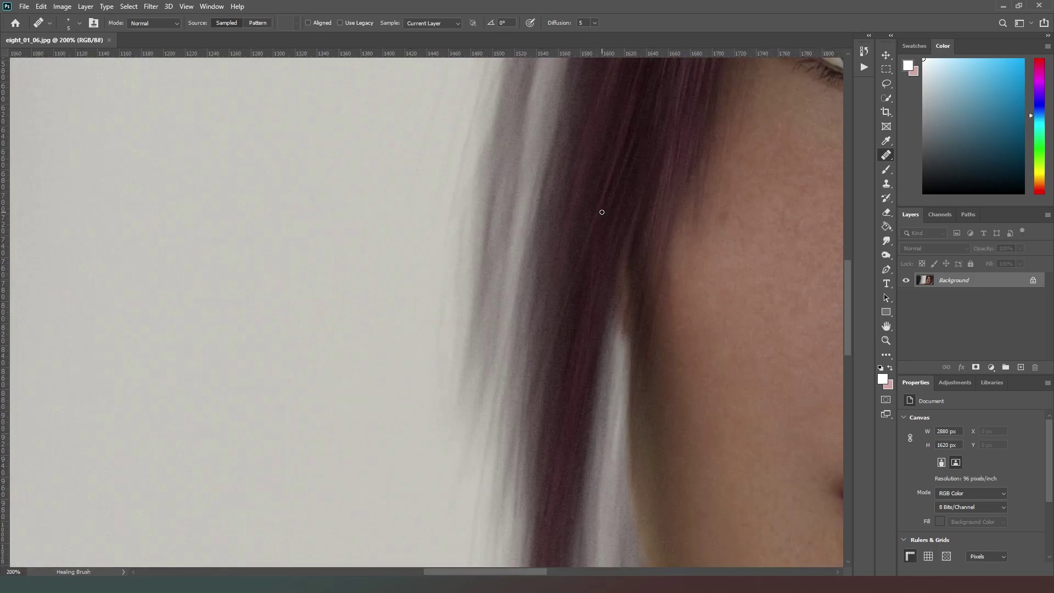
{"action": "left_click_drag", "start_coordinate": [743, 254], "coordinate": [172, 494]}
{"action": "key", "text": "ctrl+r"}
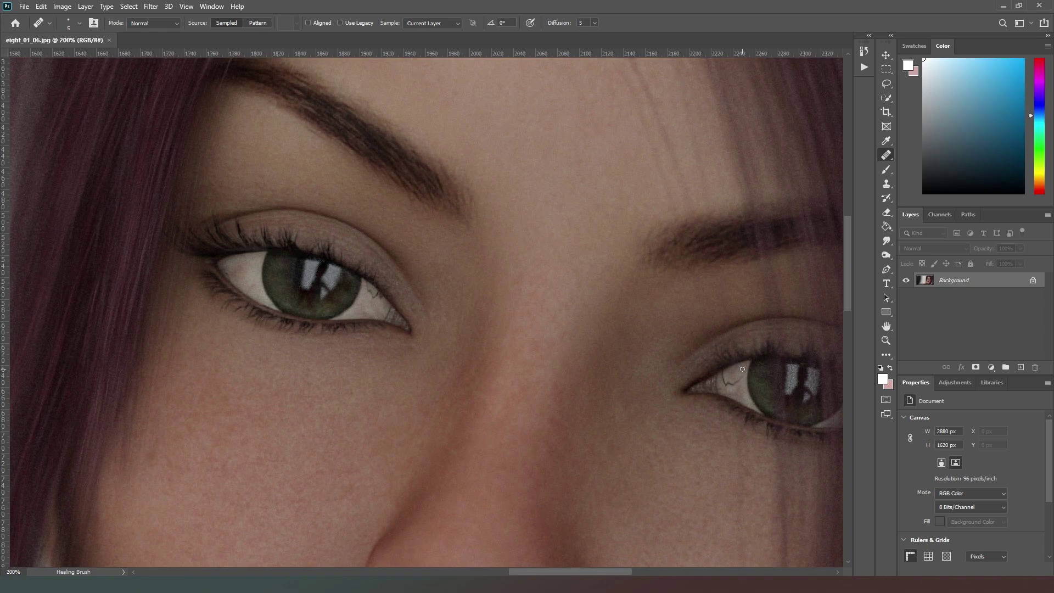
{"action": "left_click", "coordinate": [738, 368], "text": "alt"}
{"action": "left_click", "coordinate": [1020, 368]}
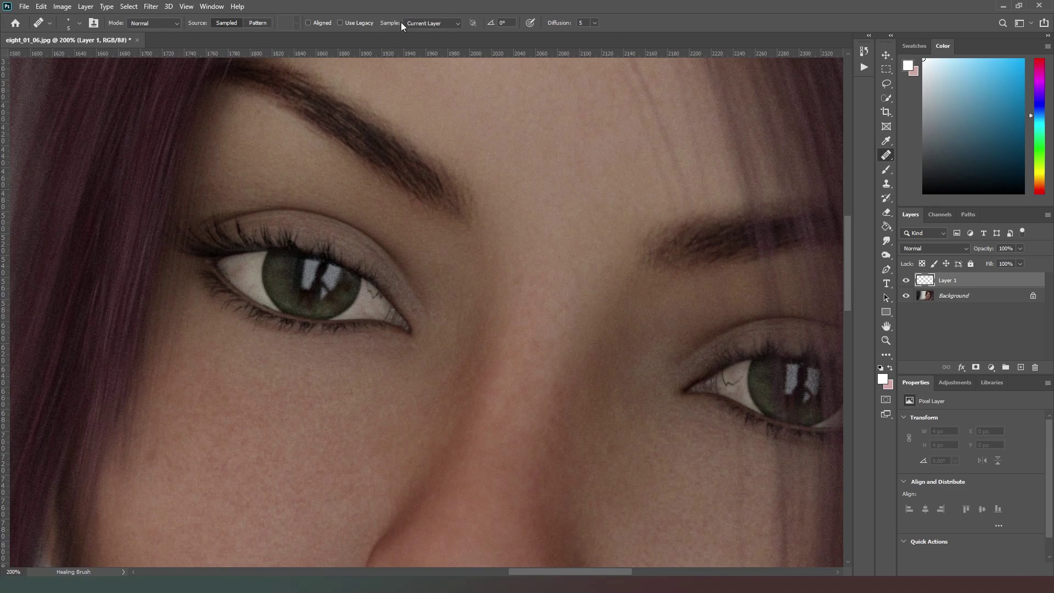
{"action": "left_click", "coordinate": [432, 22]}
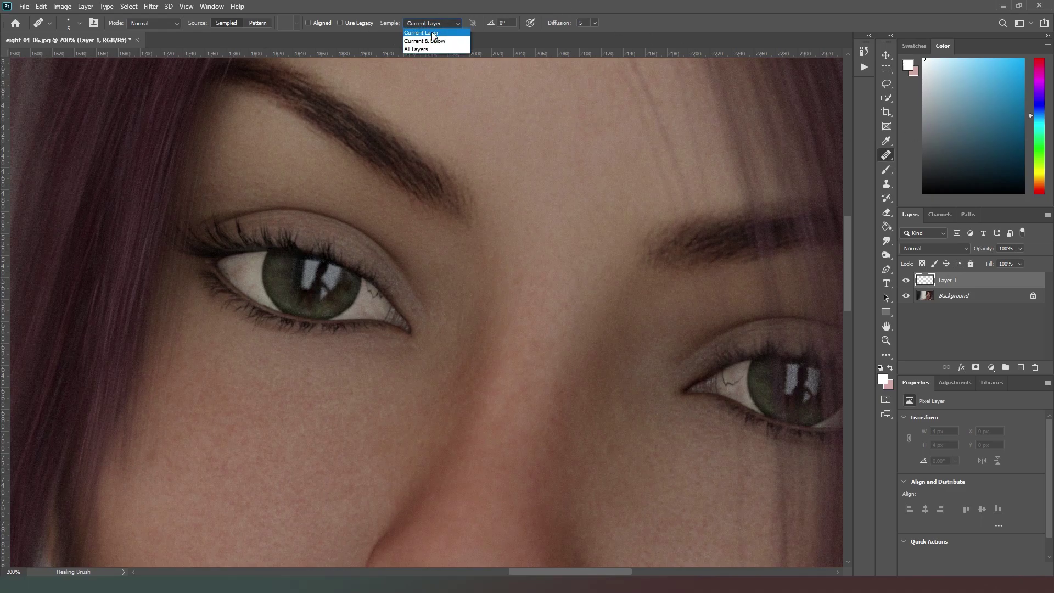
{"action": "left_click", "coordinate": [422, 48]}
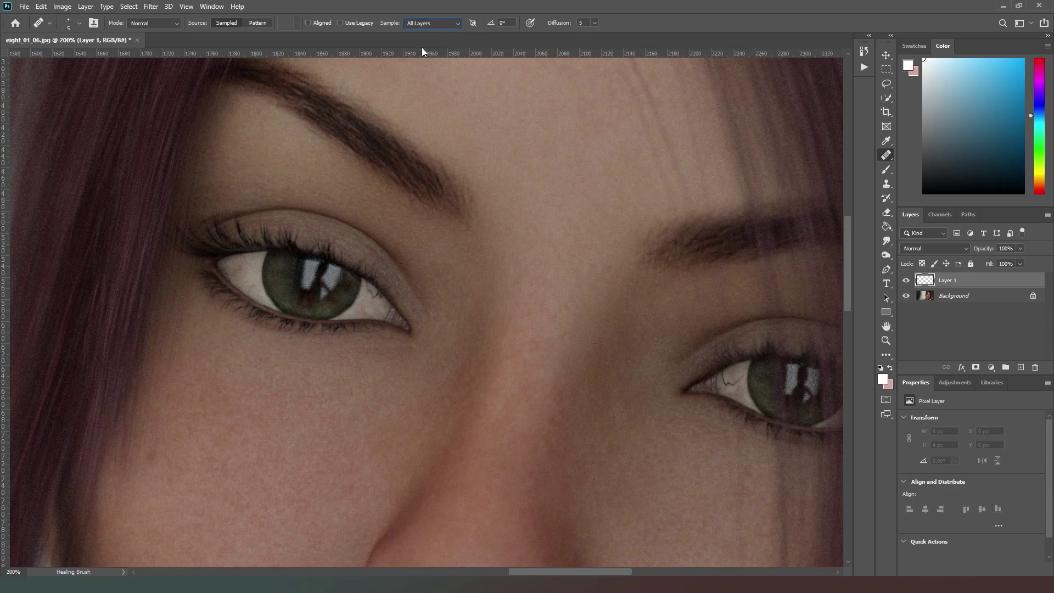
- Heal the vein marks in the whites of both eyes, sampling clean eye white beside them
{"action": "left_click", "coordinate": [741, 371], "text": "alt"}
{"action": "left_click_drag", "start_coordinate": [742, 375], "coordinate": [727, 382]}
{"action": "left_click_drag", "start_coordinate": [719, 390], "coordinate": [715, 391]}
{"action": "left_click", "coordinate": [736, 381]}
{"action": "left_click", "coordinate": [385, 287]}
{"action": "key", "text": "alt"}
{"action": "left_click", "coordinate": [366, 306], "text": "alt"}
{"action": "left_click_drag", "start_coordinate": [369, 288], "coordinate": [371, 293]}
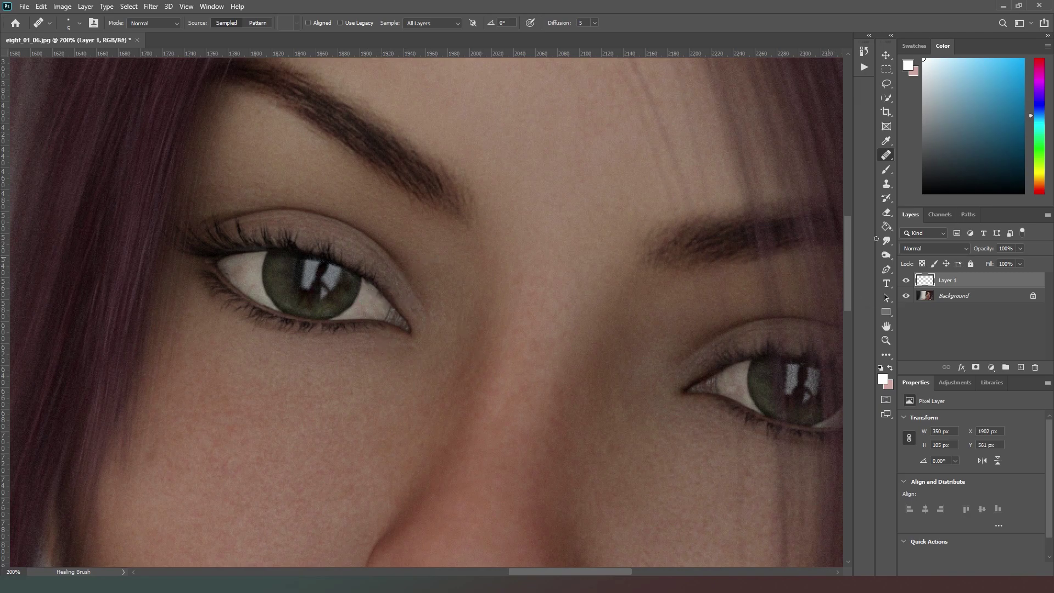
- Choose the Clone Stamp with a smaller brush and sample clean white beside the iris of the image's left eye
{"action": "left_click", "coordinate": [886, 187]}
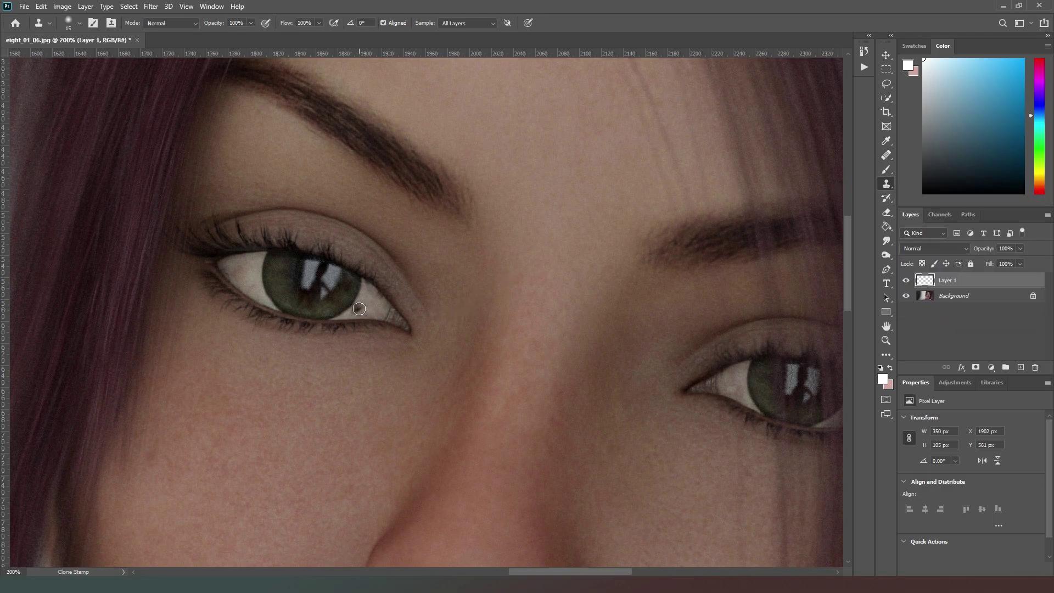
{"action": "key", "text": "bracketleft"}
{"action": "key", "text": "bracketleft"}
{"action": "key", "text": "bracketleft"}
{"action": "left_click", "coordinate": [364, 304], "text": "alt"}
- Try cloning the sampled white at the iris edge at full opacity, and undo the stroke
{"action": "left_click", "coordinate": [365, 283]}
{"action": "key", "text": "ctrl+z"}
{"action": "key", "text": "ctrl+shift+z"}
{"action": "key", "text": "ctrl+z"}
- Clone clean white over the area beside the left eye's iris with opacity 40% and flow 51%
{"action": "left_click", "coordinate": [239, 23]}
{"action": "type", "text": "80"}
{"action": "key", "text": "Return"}
{"action": "left_click_drag", "start_coordinate": [215, 28], "coordinate": [192, 29]}
{"action": "left_click_drag", "start_coordinate": [283, 27], "coordinate": [266, 27]}
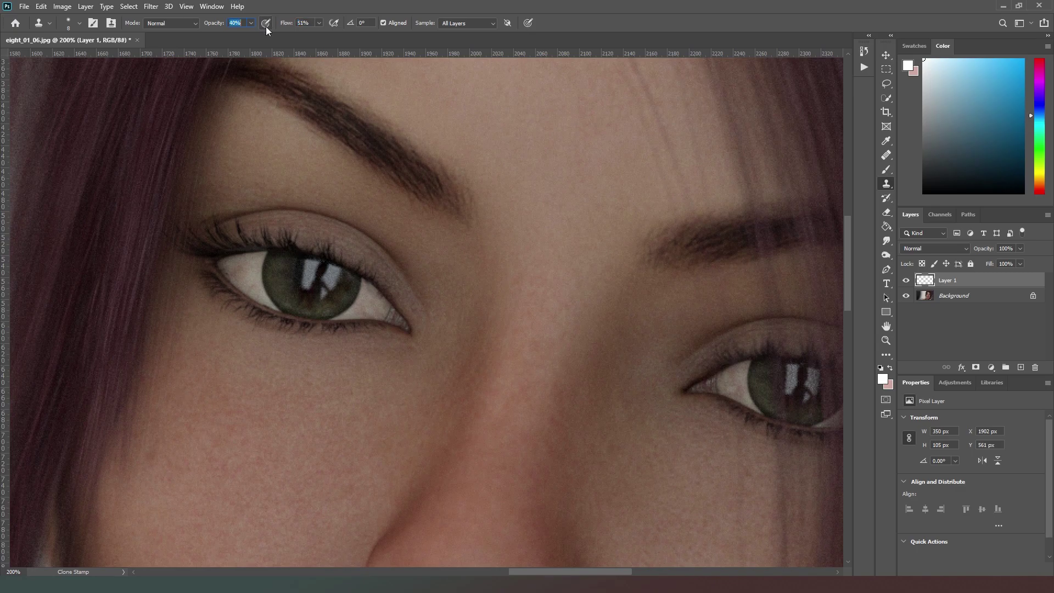
{"action": "left_click", "coordinate": [367, 285]}
{"action": "left_click_drag", "start_coordinate": [367, 285], "coordinate": [379, 299]}
- Add a Curves adjustment layer, try a lower white output and a raised black output, and restore both endpoints
{"action": "key", "text": "ctrl+0"}
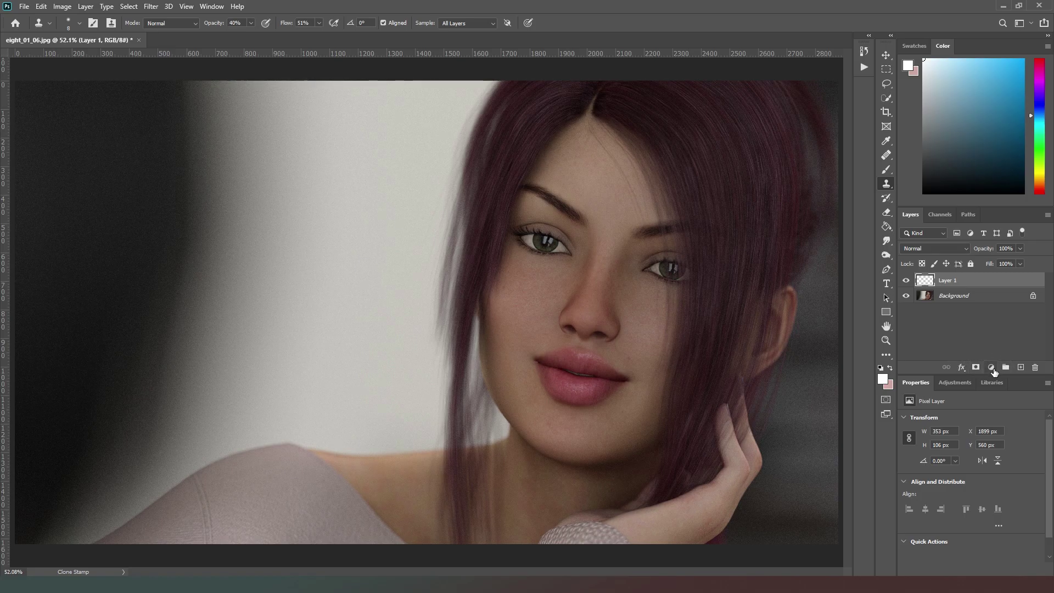
{"action": "left_click", "coordinate": [990, 367]}
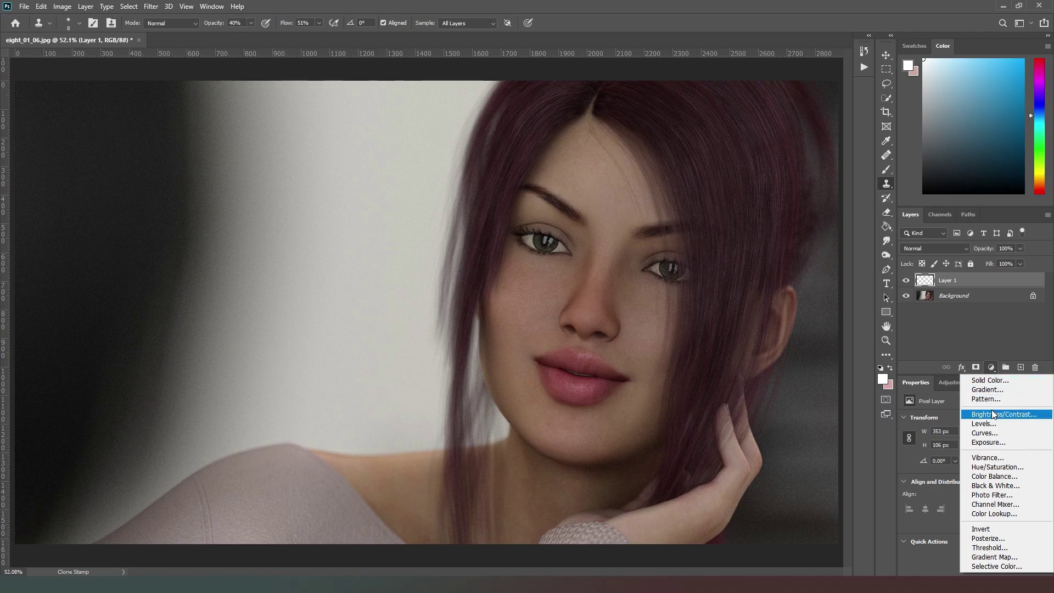
{"action": "left_click", "coordinate": [990, 433]}
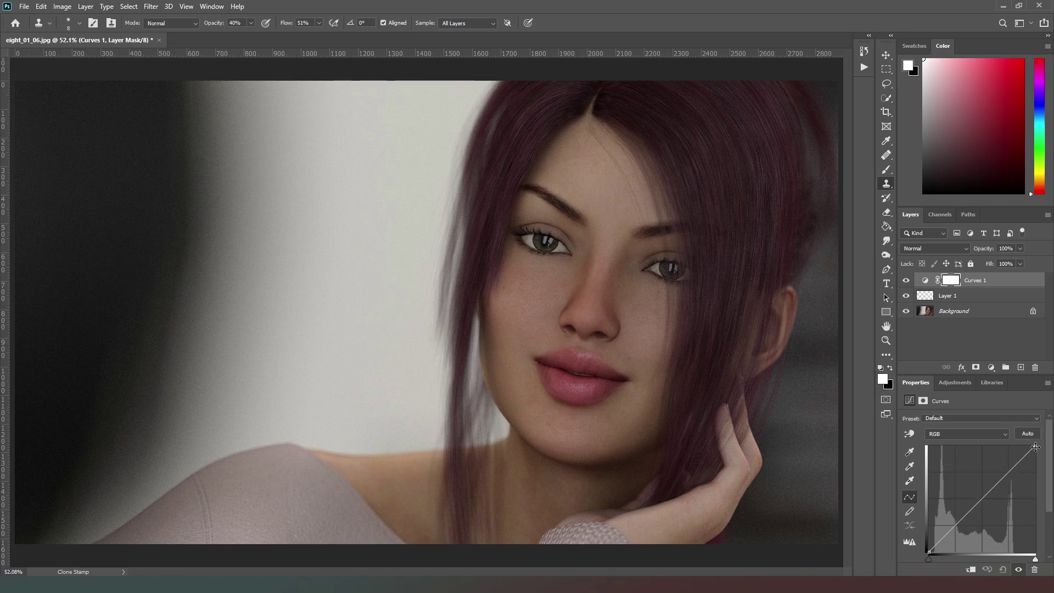
{"action": "left_click_drag", "start_coordinate": [1034, 448], "coordinate": [1035, 454]}
{"action": "left_click_drag", "start_coordinate": [928, 553], "coordinate": [928, 544]}
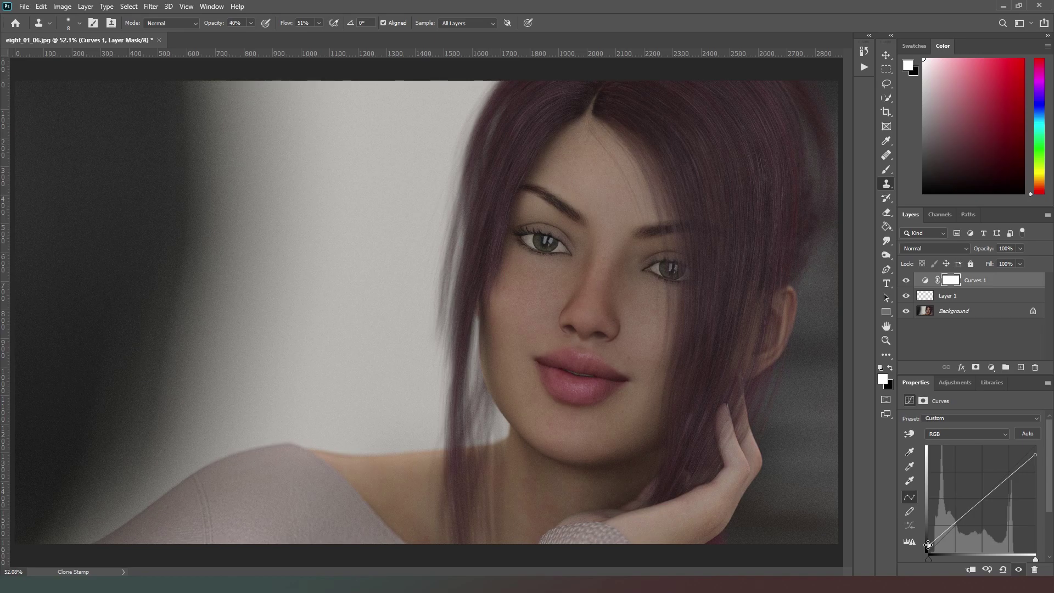
{"action": "left_click_drag", "start_coordinate": [927, 546], "coordinate": [927, 553]}
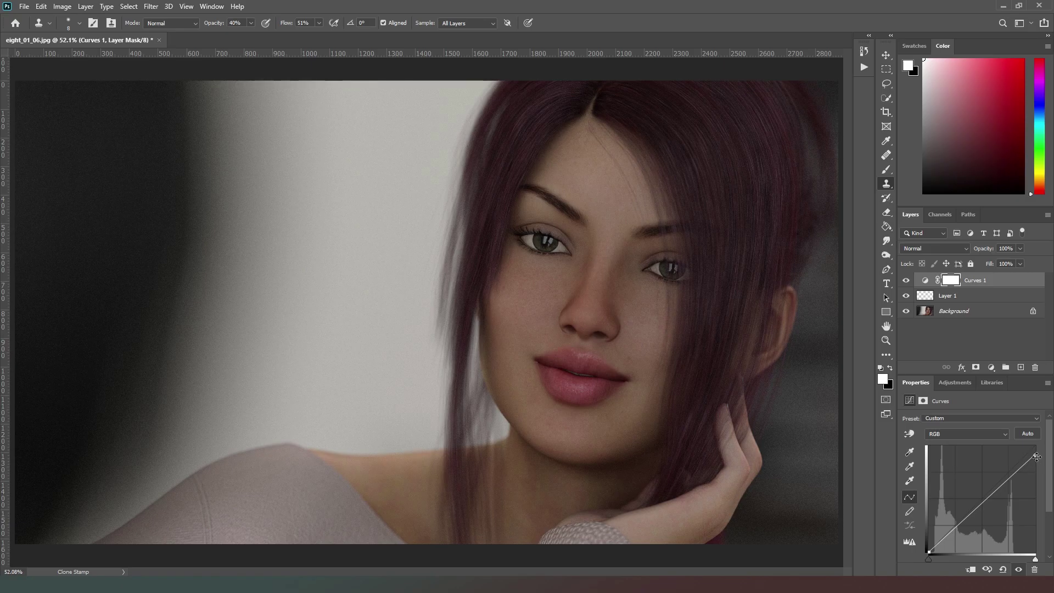
{"action": "left_click_drag", "start_coordinate": [1035, 455], "coordinate": [1035, 446]}
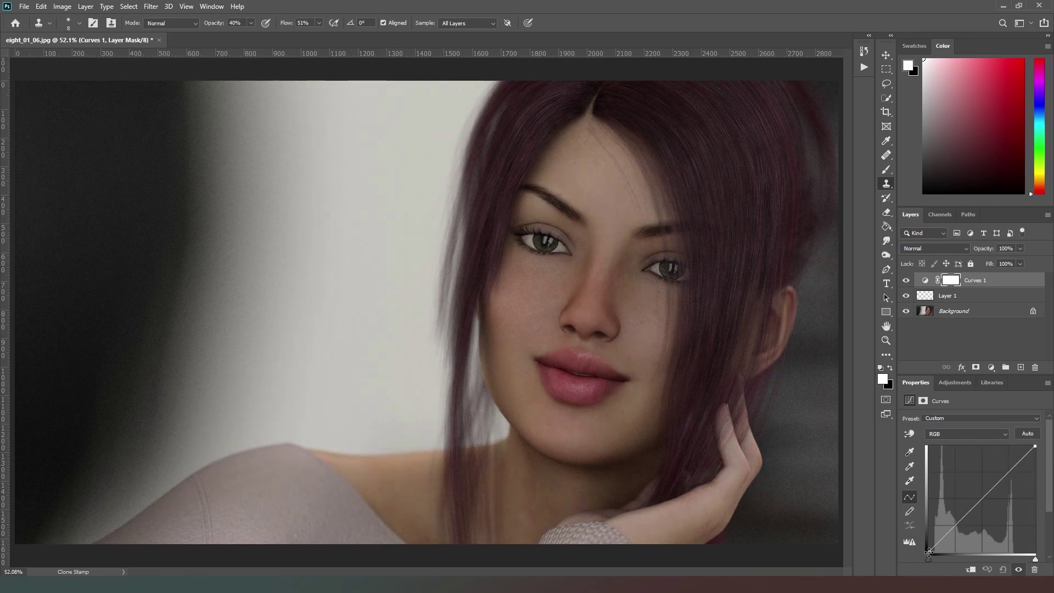
- Try more contrast by moving both curve endpoints inward and lifting the brighter tones, and undo the Curves layer
{"action": "left_click_drag", "start_coordinate": [929, 552], "coordinate": [934, 551]}
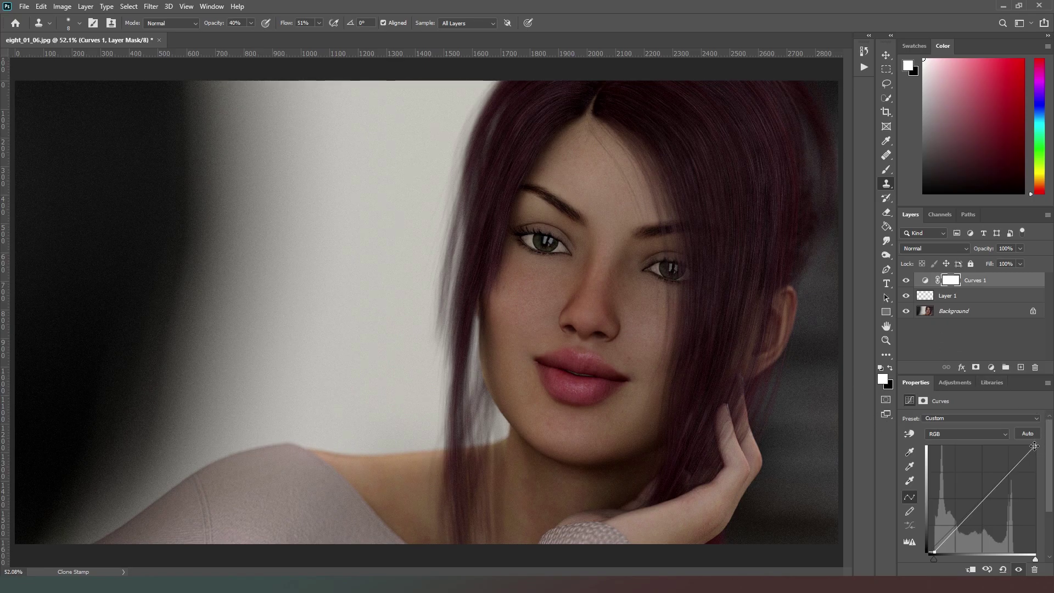
{"action": "left_click_drag", "start_coordinate": [1034, 446], "coordinate": [1031, 444]}
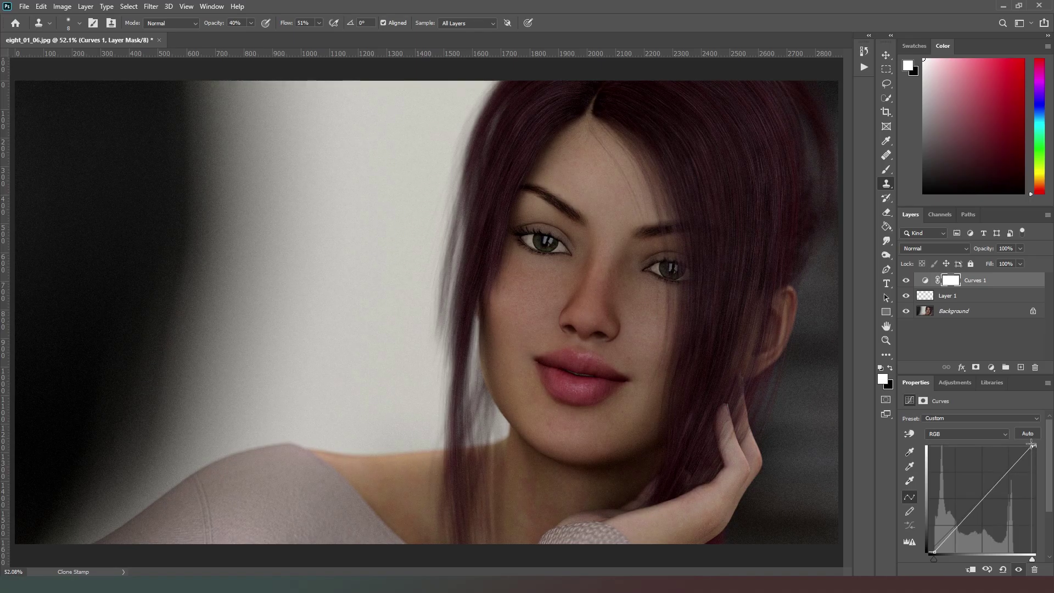
{"action": "left_click_drag", "start_coordinate": [996, 488], "coordinate": [1004, 458]}
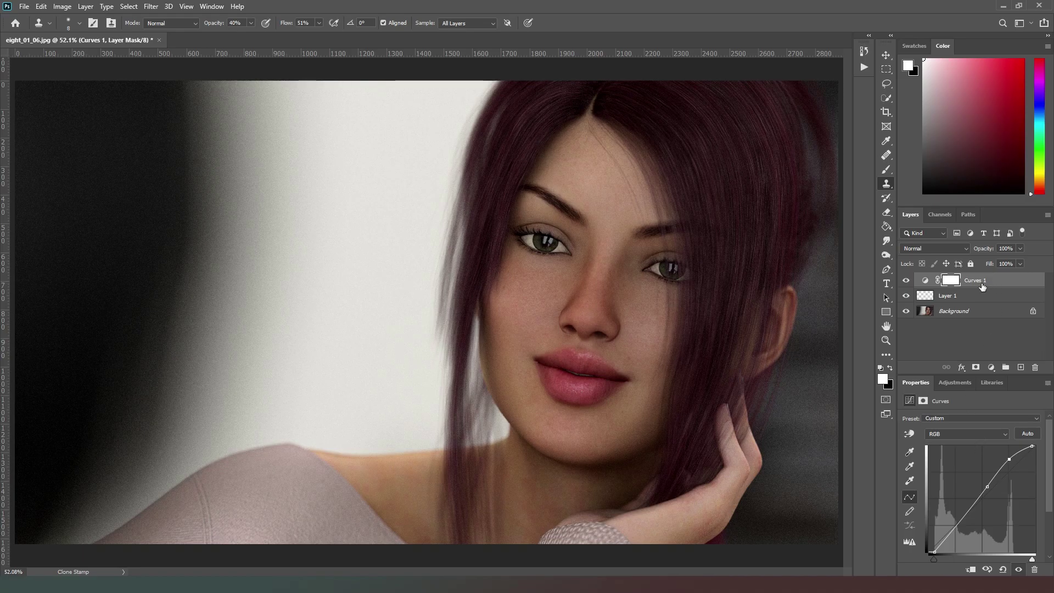
{"action": "key", "text": "ctrl+z"}
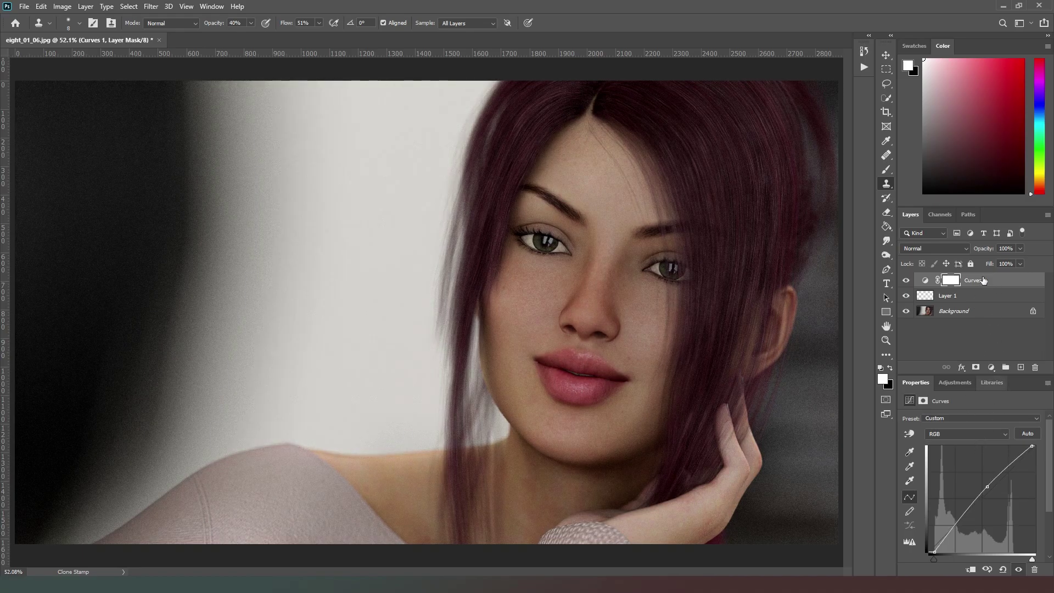
{"action": "key", "text": "ctrl+z"}
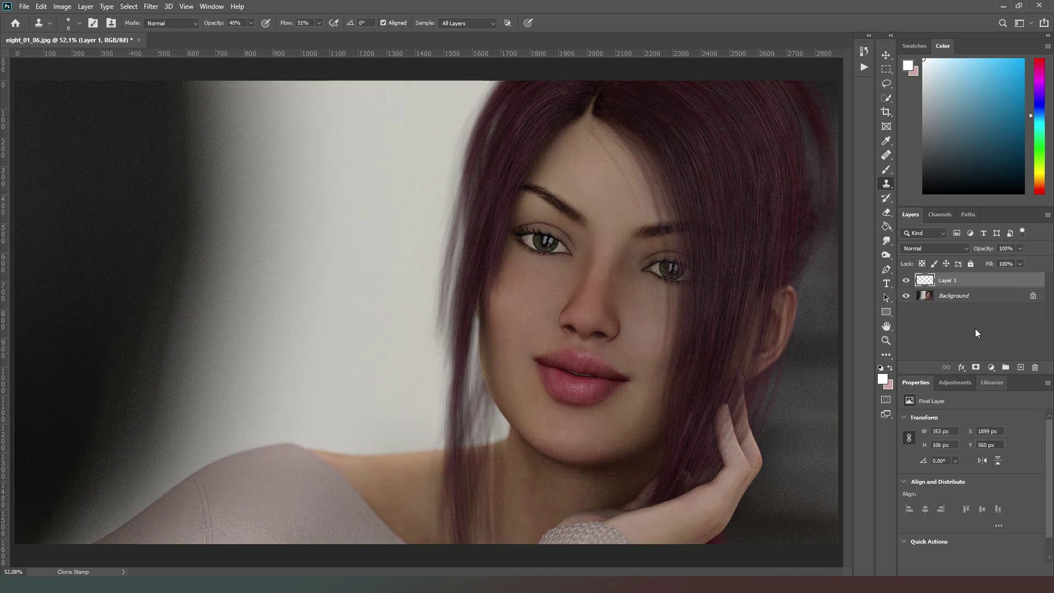
- Add a Hue/Saturation adjustment layer with saturation +14 and invert its mask to black
{"action": "left_click", "coordinate": [991, 368]}
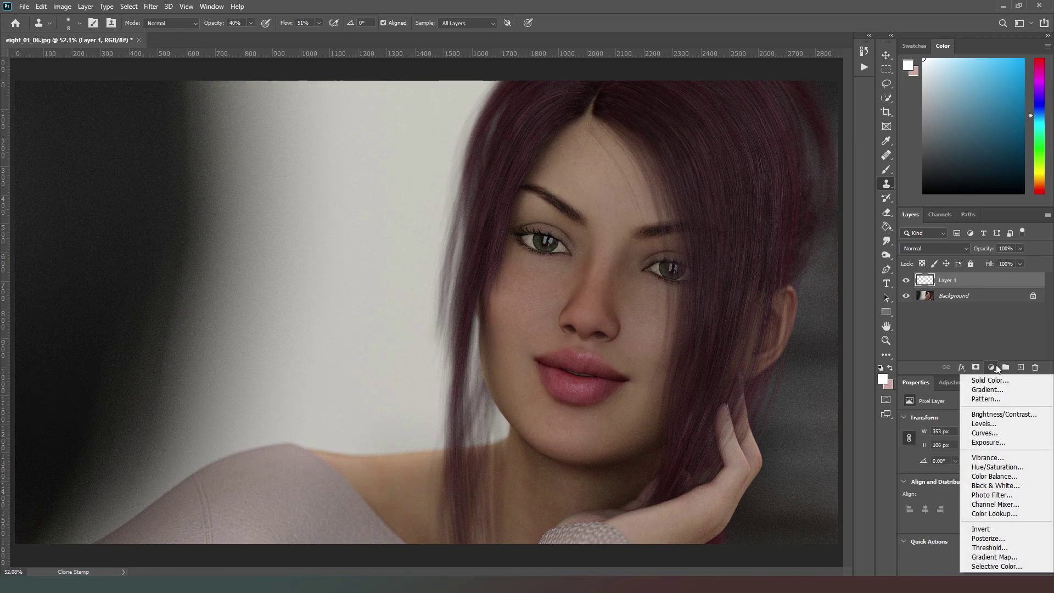
{"action": "left_click", "coordinate": [996, 466]}
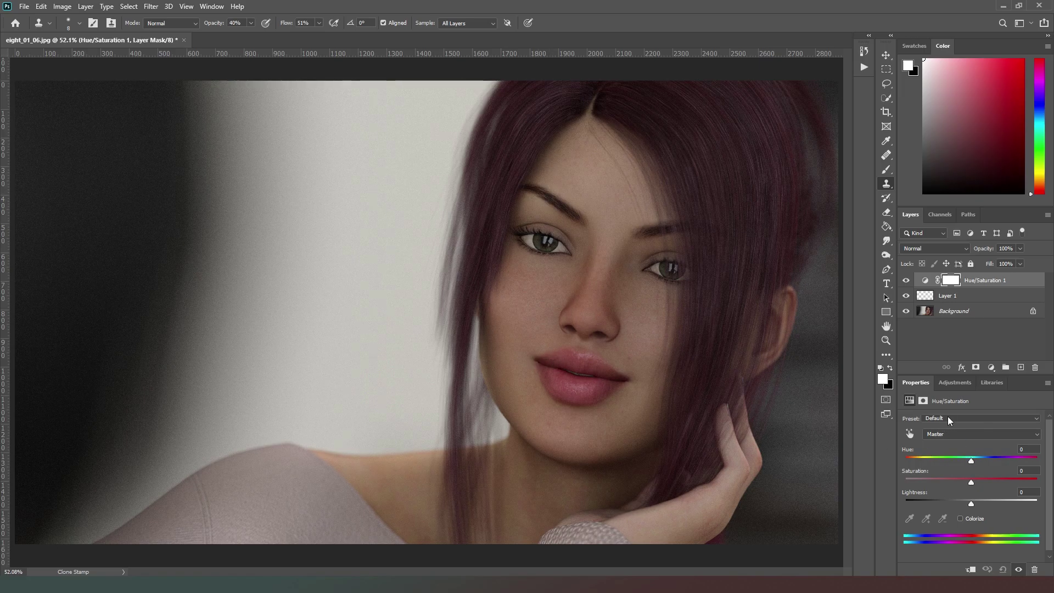
{"action": "mouse_move", "coordinate": [970, 482]}
{"action": "left_mouse_down"}
{"action": "mouse_move", "coordinate": [982, 483]}
{"action": "mouse_move", "coordinate": [973, 481]}
{"action": "left_mouse_up"}
{"action": "key", "text": "ctrl+i"}
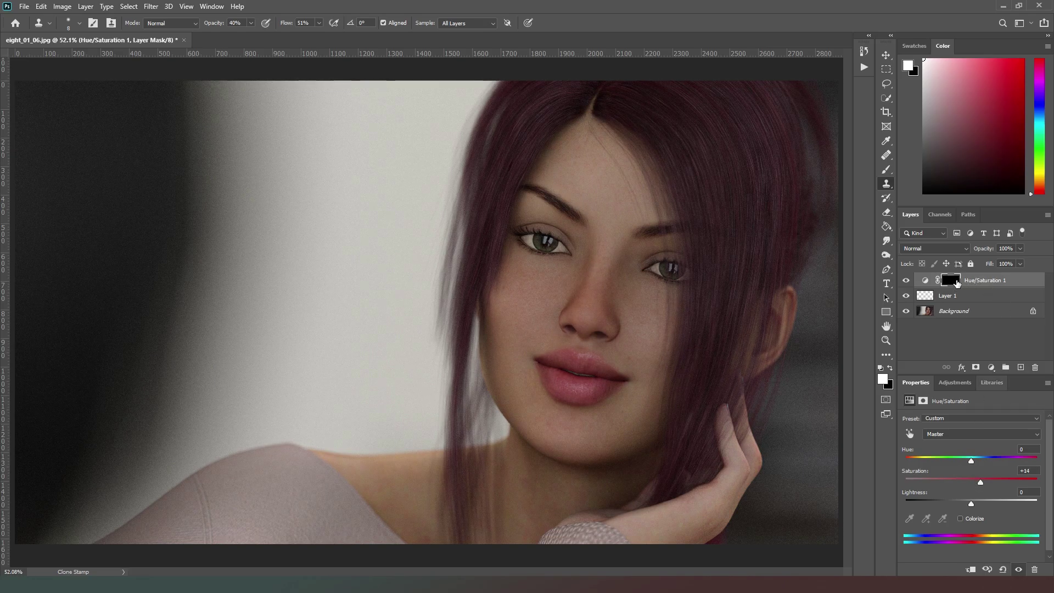
- Paint white on the Hue/Saturation mask over the lips and both irises with a much smaller brush
{"action": "left_click", "coordinate": [886, 169]}
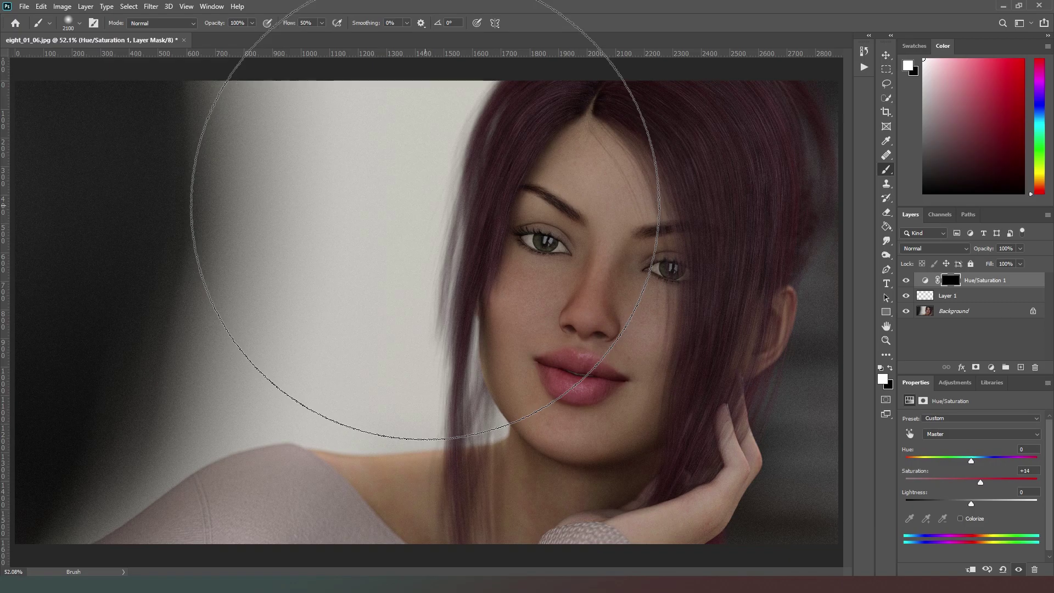
{"action": "key", "text": "bracketleft"}
{"action": "key", "text": "bracketleft"}
{"action": "key", "text": "bracketleft"}
{"action": "key", "text": "bracketleft"}
{"action": "key", "text": "bracketleft"}
{"action": "key", "text": "bracketleft"}
{"action": "key", "text": "bracketleft"}
{"action": "key", "text": "bracketleft"}
{"action": "key", "text": "bracketleft"}
{"action": "key", "text": "bracketleft"}
{"action": "key", "text": "bracketleft"}
{"action": "key", "text": "bracketleft"}
{"action": "key", "text": "bracketleft"}
{"action": "key", "text": "bracketleft"}
{"action": "key", "text": "bracketleft"}
{"action": "key", "text": "bracketleft"}
{"action": "key", "text": "bracketleft"}
{"action": "key", "text": "bracketleft"}
{"action": "key", "text": "bracketleft"}
{"action": "key", "text": "bracketleft"}
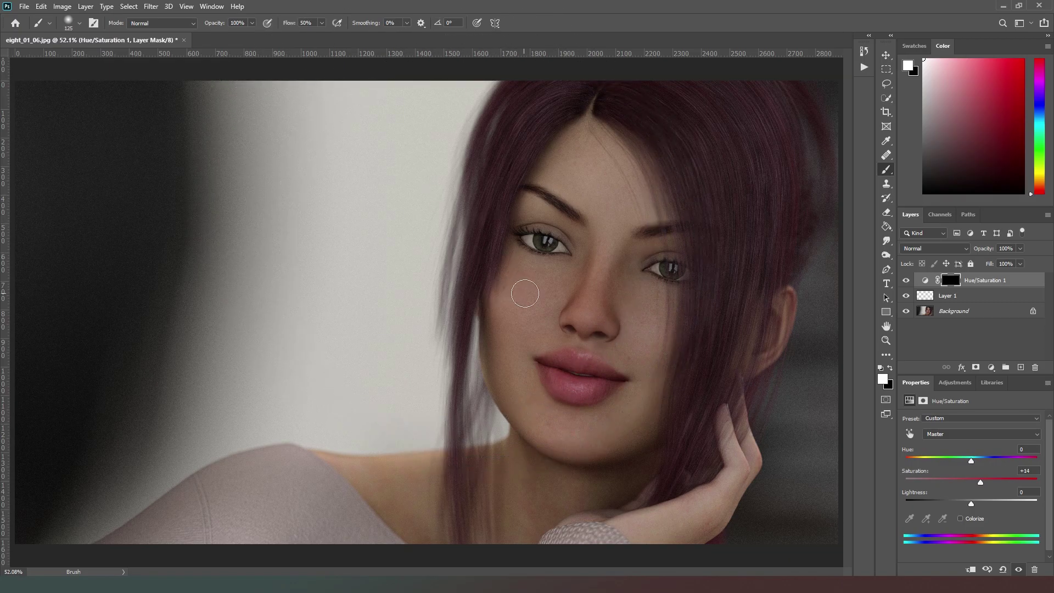
{"action": "key", "text": "bracketleft"}
{"action": "key", "text": "bracketleft"}
{"action": "key", "text": "bracketleft"}
{"action": "key", "text": "bracketleft"}
{"action": "mouse_move", "coordinate": [631, 393]}
{"action": "left_mouse_down"}
{"action": "mouse_move", "coordinate": [588, 396]}
{"action": "mouse_move", "coordinate": [561, 388]}
{"action": "mouse_move", "coordinate": [546, 367]}
{"action": "mouse_move", "coordinate": [576, 385]}
{"action": "mouse_move", "coordinate": [597, 380]}
{"action": "mouse_move", "coordinate": [570, 375]}
{"action": "mouse_move", "coordinate": [610, 376]}
{"action": "mouse_move", "coordinate": [557, 347]}
{"action": "left_mouse_up"}
{"action": "left_click_drag", "start_coordinate": [540, 238], "coordinate": [544, 244]}
{"action": "left_click_drag", "start_coordinate": [665, 265], "coordinate": [675, 272]}
- Raise the masked saturation further and delete the Hue/Saturation layer
{"action": "mouse_move", "coordinate": [992, 485]}
{"action": "left_mouse_down"}
{"action": "mouse_move", "coordinate": [1036, 483]}
{"action": "mouse_move", "coordinate": [1008, 483]}
{"action": "left_mouse_up"}
{"action": "left_click", "coordinate": [986, 296]}
{"action": "left_click", "coordinate": [1000, 281]}
{"action": "key", "text": "Delete"}
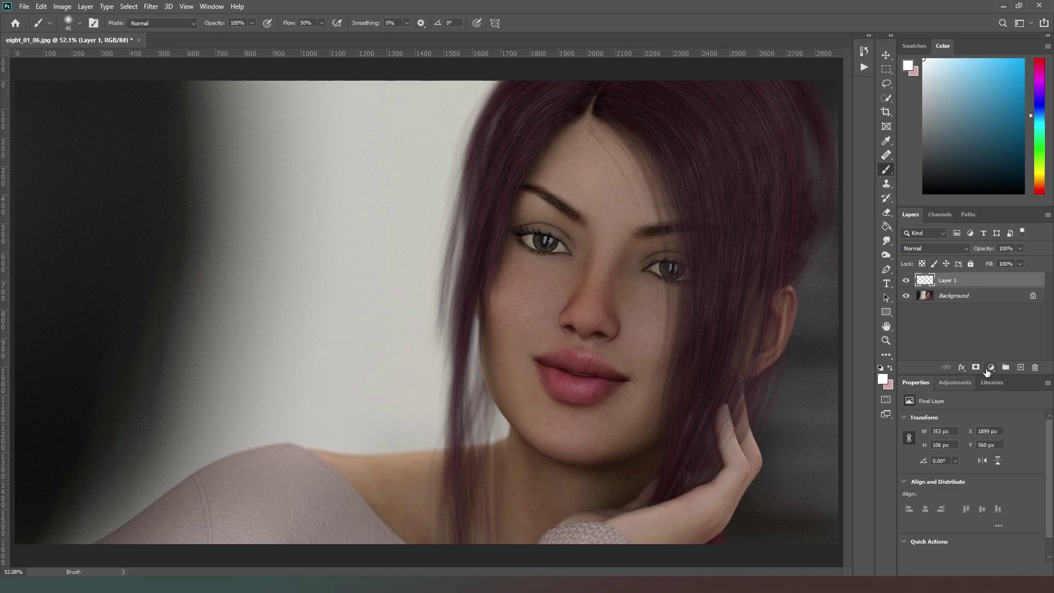
- Add a Curves adjustment layer with the midtones pulled down to darken the image, and invert its mask to black
{"action": "left_click", "coordinate": [991, 367]}
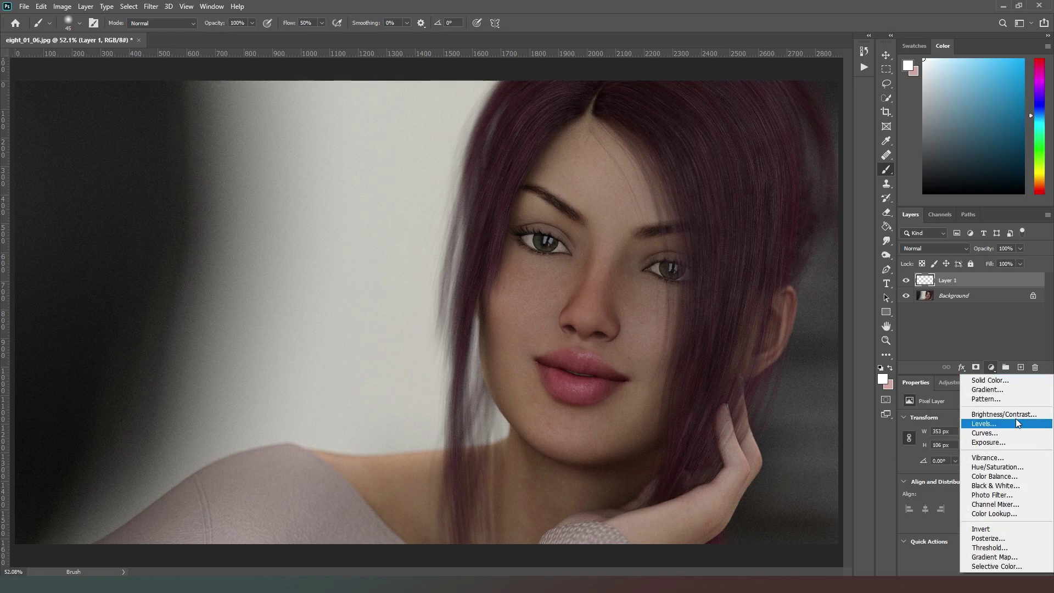
{"action": "left_click", "coordinate": [984, 432]}
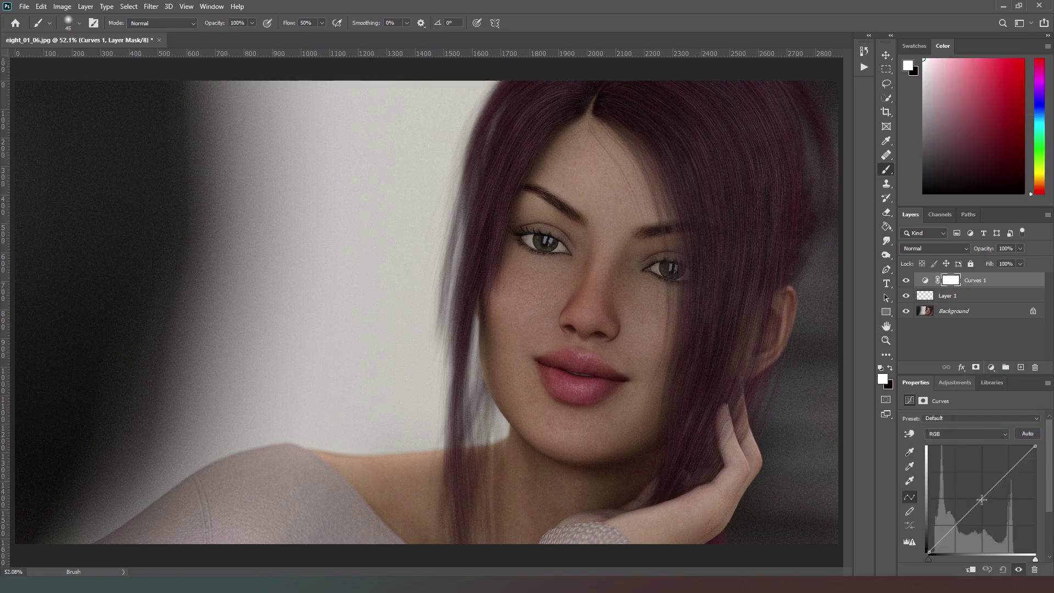
{"action": "left_click_drag", "start_coordinate": [984, 498], "coordinate": [994, 499]}
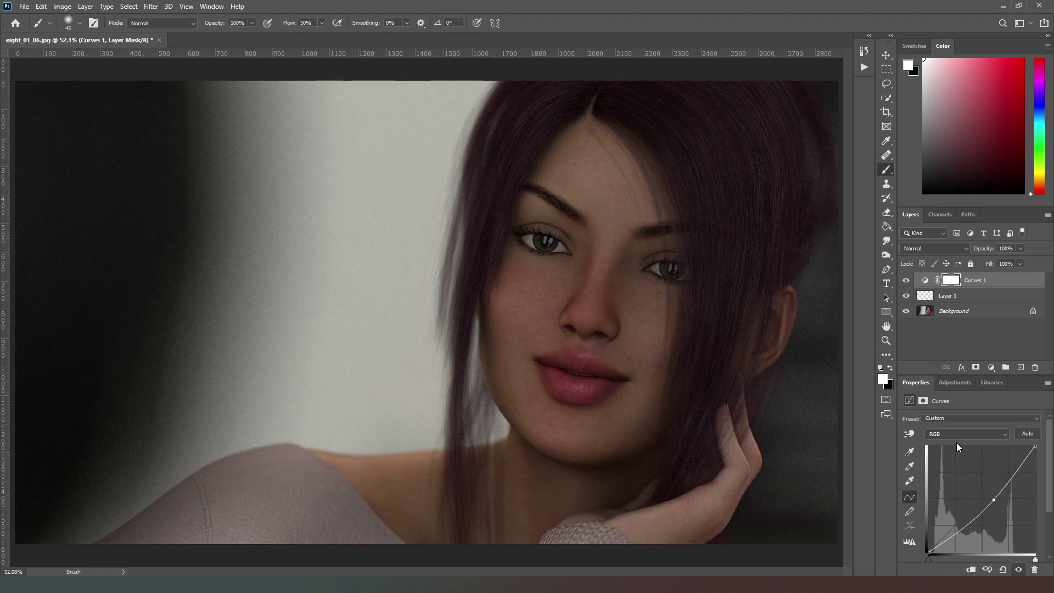
{"action": "key", "text": "ctrl+i"}
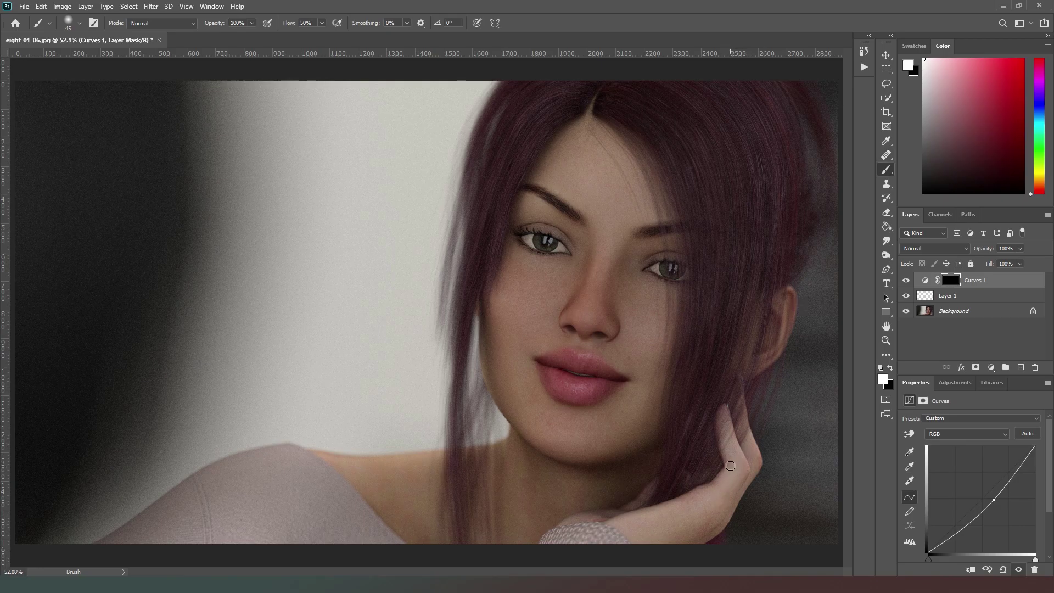
- Paint white on the Curves mask over the fingers, hand and wrist with an 80 px brush
{"action": "key", "text": "bracketright"}
{"action": "mouse_move", "coordinate": [734, 419]}
{"action": "left_mouse_down"}
{"action": "mouse_move", "coordinate": [735, 472]}
{"action": "mouse_move", "coordinate": [722, 492]}
{"action": "mouse_move", "coordinate": [623, 525]}
{"action": "mouse_move", "coordinate": [709, 515]}
{"action": "mouse_move", "coordinate": [722, 495]}
{"action": "mouse_move", "coordinate": [684, 526]}
{"action": "mouse_move", "coordinate": [630, 523]}
{"action": "left_mouse_up"}
{"action": "mouse_move", "coordinate": [691, 508]}
{"action": "left_mouse_down"}
{"action": "mouse_move", "coordinate": [733, 473]}
{"action": "mouse_move", "coordinate": [729, 419]}
{"action": "mouse_move", "coordinate": [747, 456]}
{"action": "mouse_move", "coordinate": [740, 412]}
{"action": "mouse_move", "coordinate": [744, 475]}
{"action": "mouse_move", "coordinate": [709, 522]}
{"action": "mouse_move", "coordinate": [672, 540]}
{"action": "mouse_move", "coordinate": [717, 513]}
{"action": "mouse_move", "coordinate": [747, 466]}
{"action": "mouse_move", "coordinate": [738, 402]}
{"action": "mouse_move", "coordinate": [720, 486]}
{"action": "mouse_move", "coordinate": [630, 525]}
{"action": "left_mouse_up"}
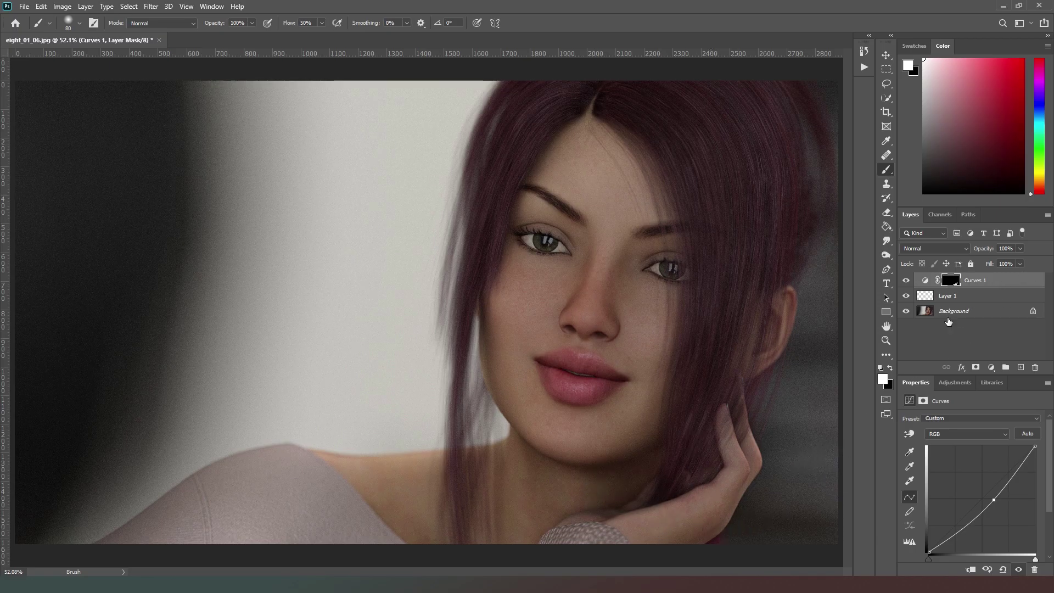
- Delete the darkening Curves layer, keeping the retouching layer
{"action": "left_click", "coordinate": [994, 297]}
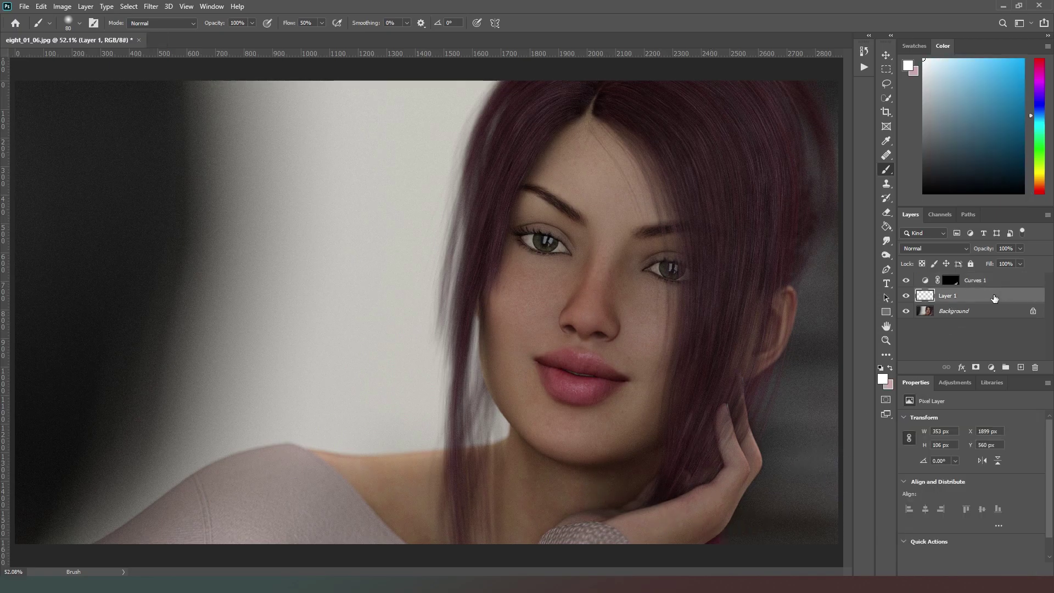
{"action": "left_click", "coordinate": [995, 287]}
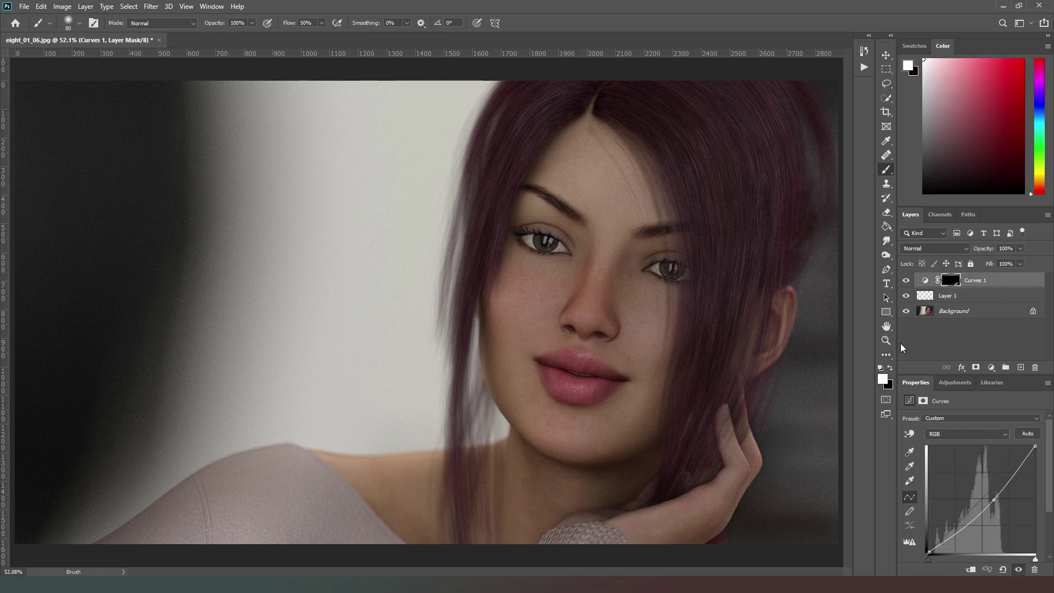
{"action": "key", "text": "Delete"}
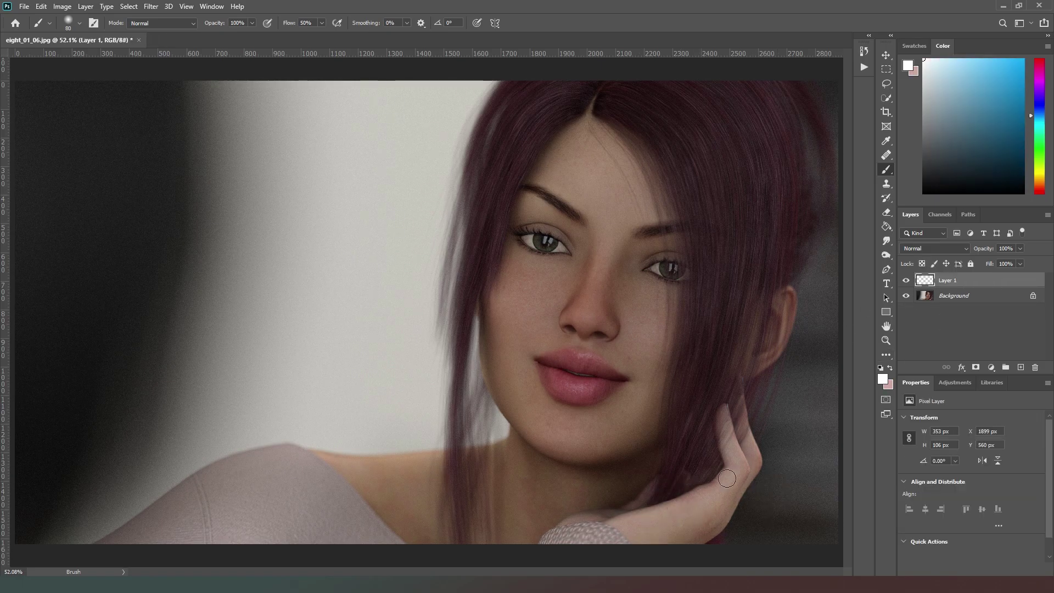